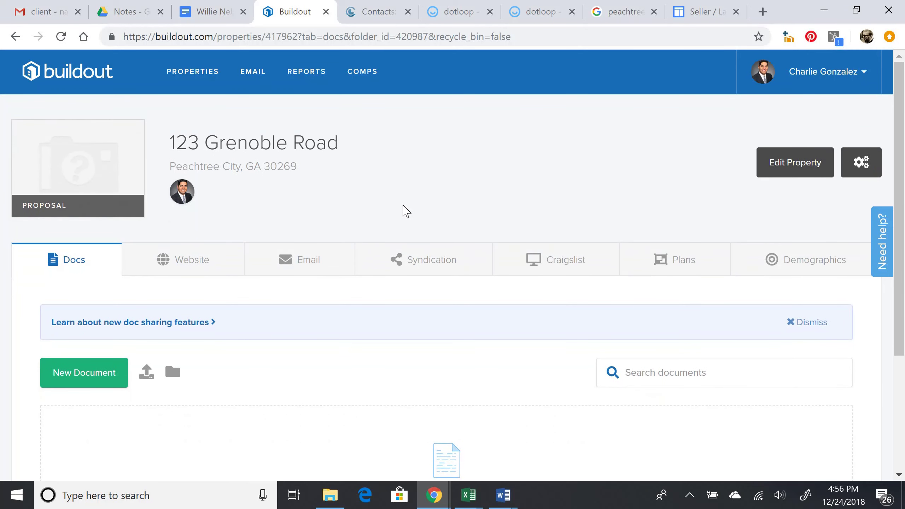
scroll(406, 210, down, 1)
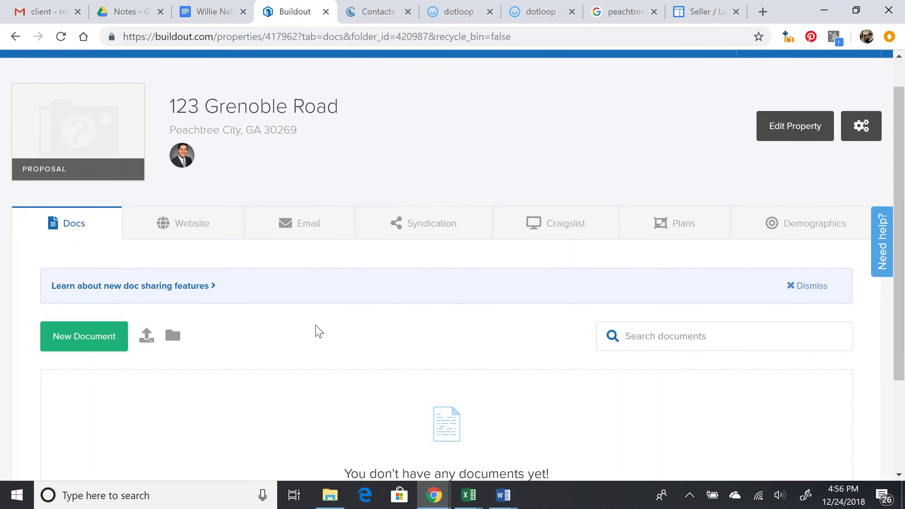
scroll(318, 315, up, 1)
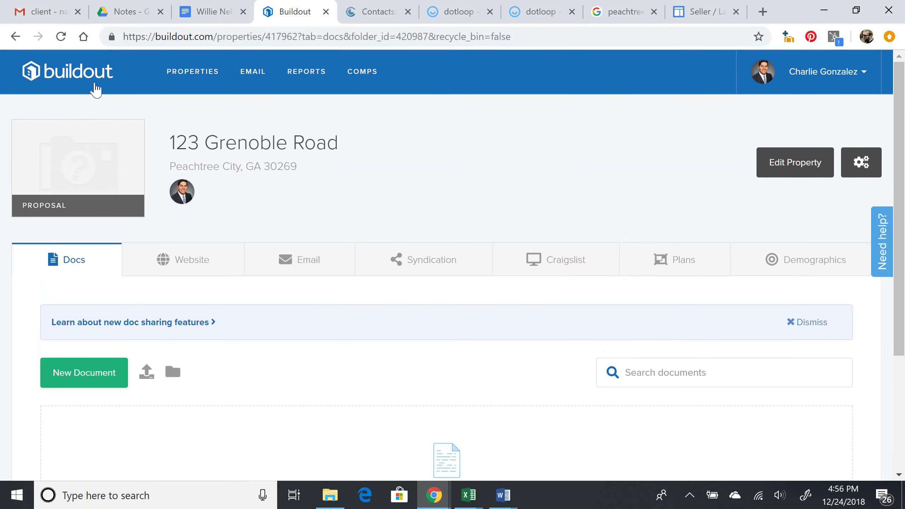
scroll(301, 410, down, 1)
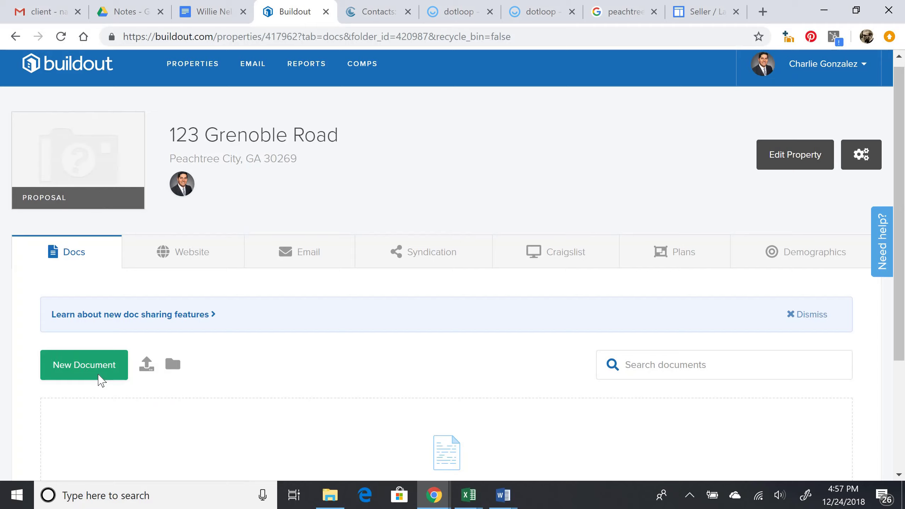
- Preview Buildout's document types, then jump to the Seller / Landlord guide's '9 Create Brochure' section
click(100, 379)
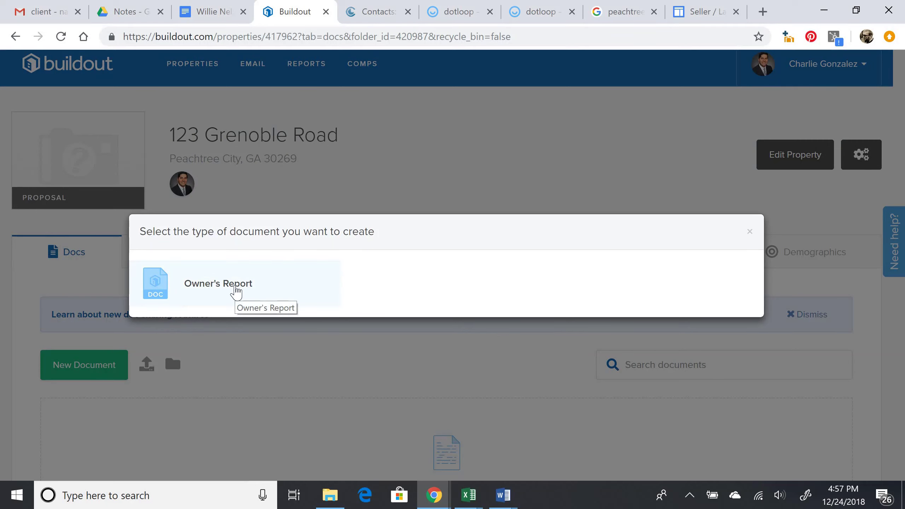
click(485, 161)
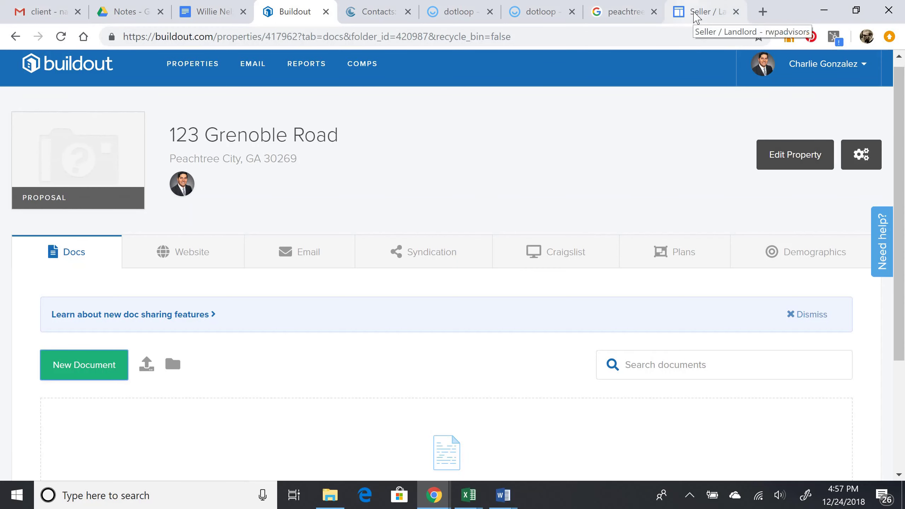
click(696, 16)
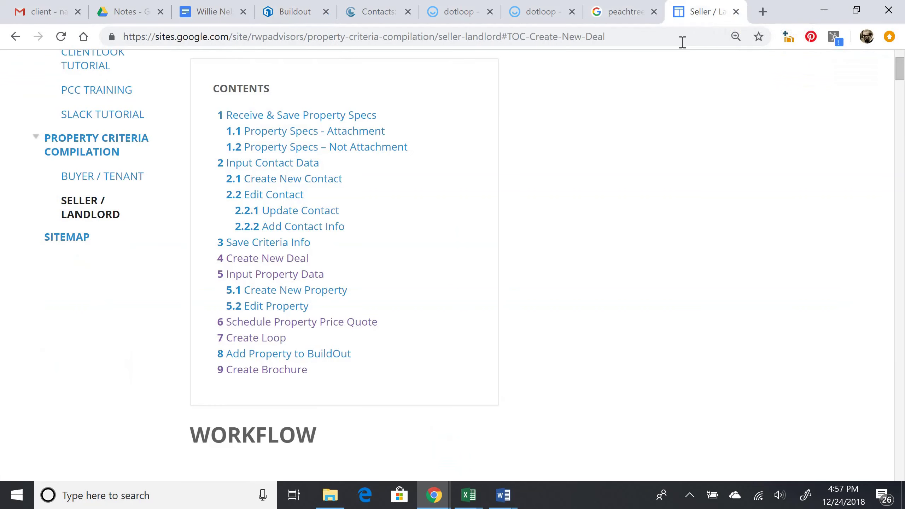
click(285, 369)
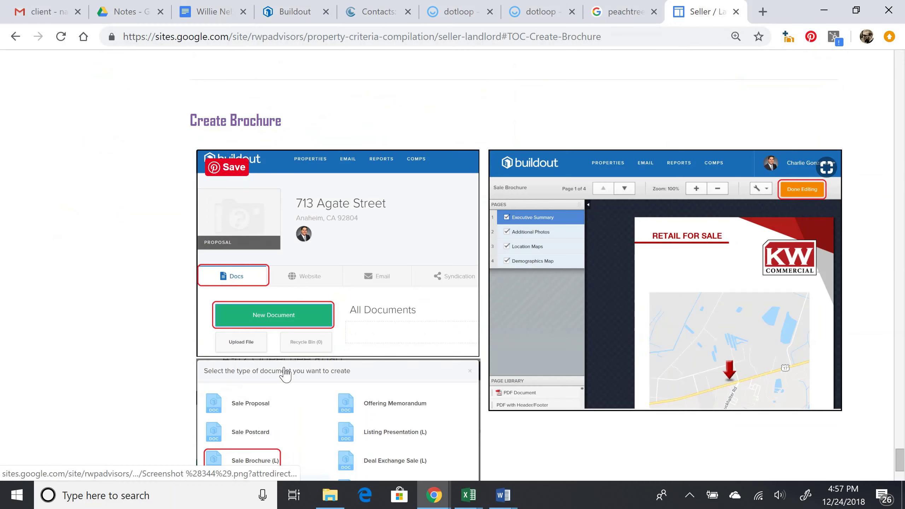
scroll(285, 373, down, 6)
scroll(285, 374, down, 3)
scroll(285, 374, up, 3)
scroll(285, 373, up, 2)
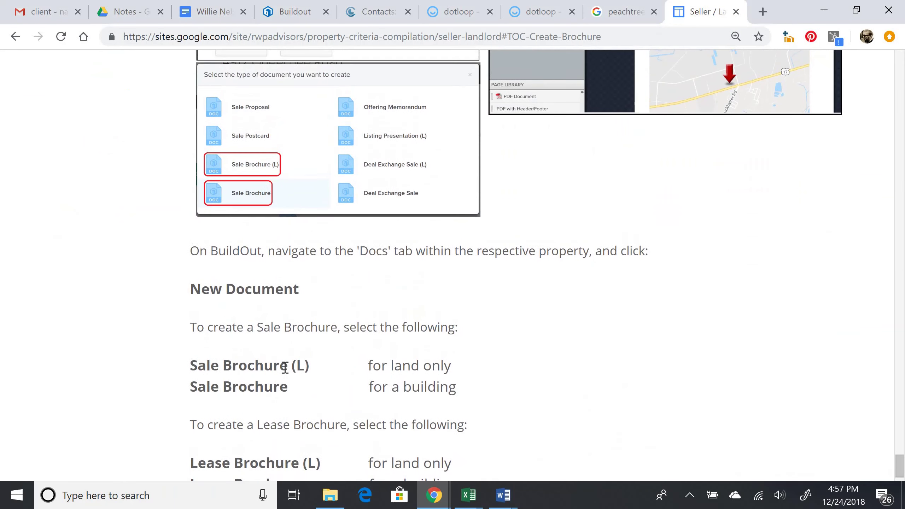
scroll(284, 374, up, 2)
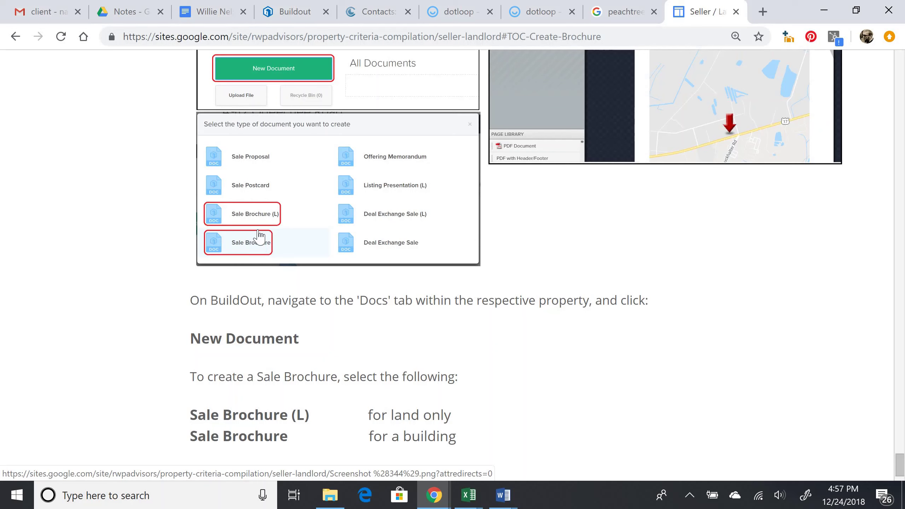
scroll(267, 233, up, 1)
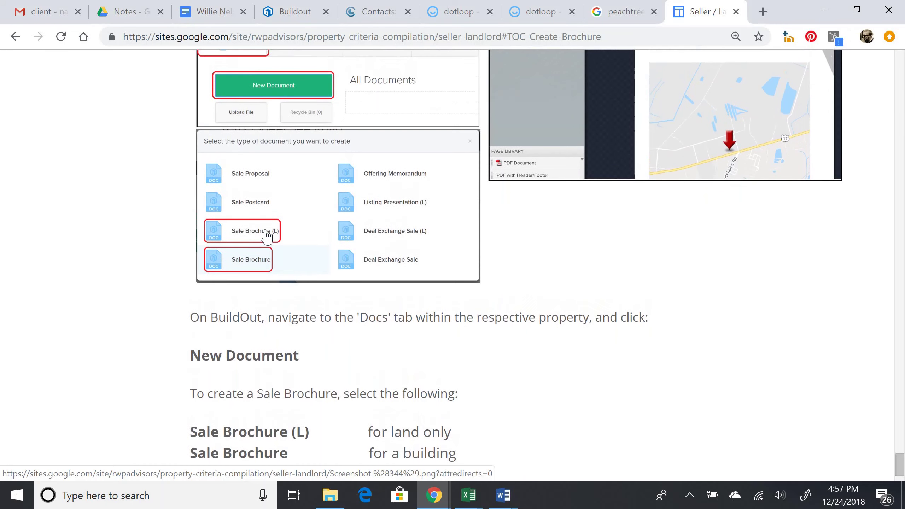
scroll(262, 269, up, 1)
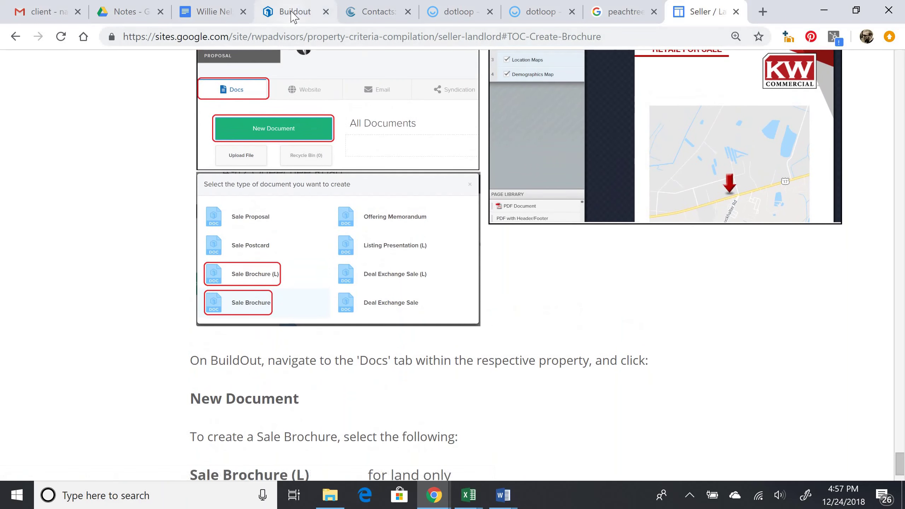
- On 123 Grenoble Road's Docs page, reopen the New Document chooser showing only Owner's Report, then dismiss it
click(293, 11)
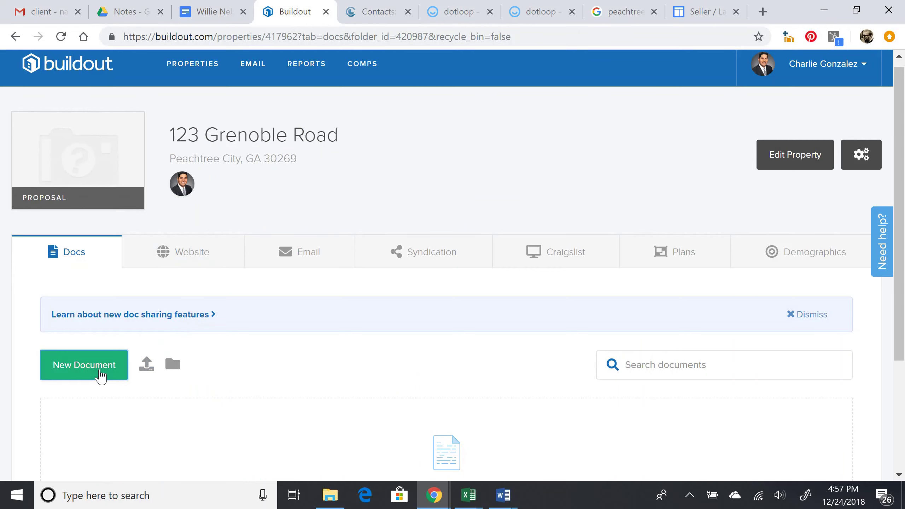
click(100, 374)
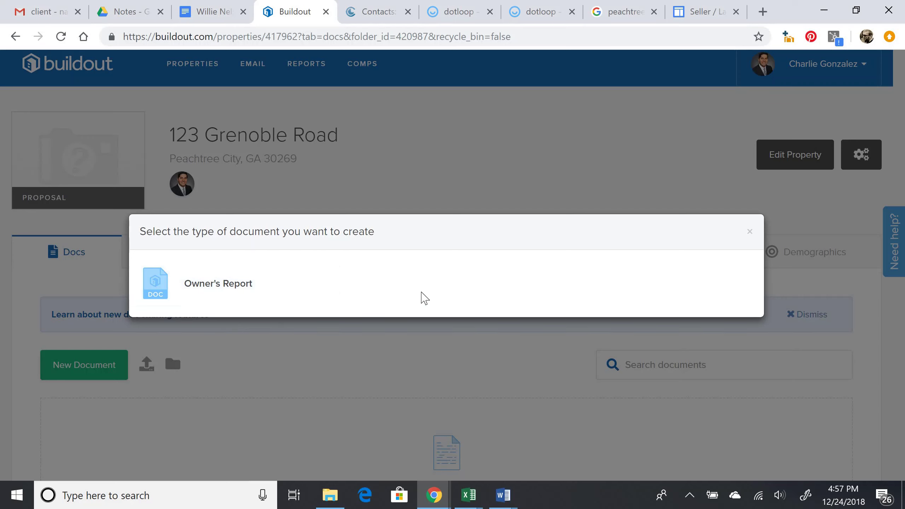
click(523, 192)
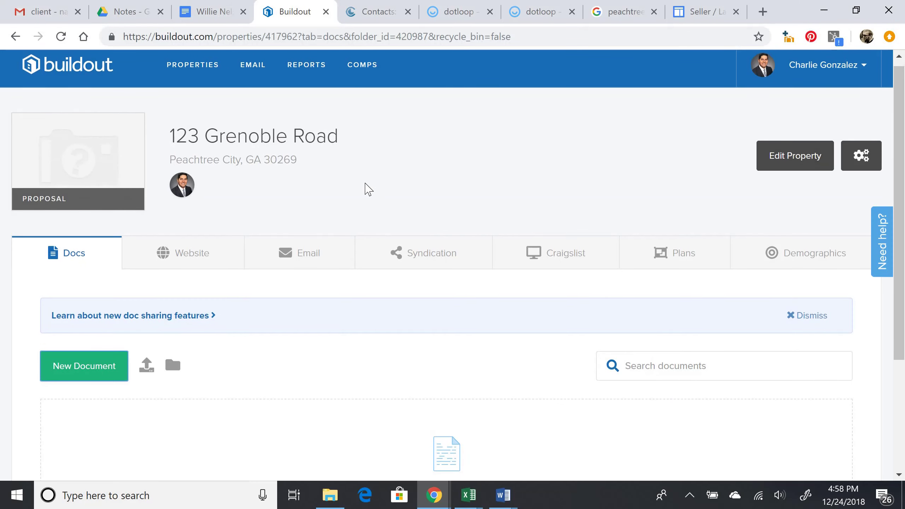
scroll(368, 188, up, 1)
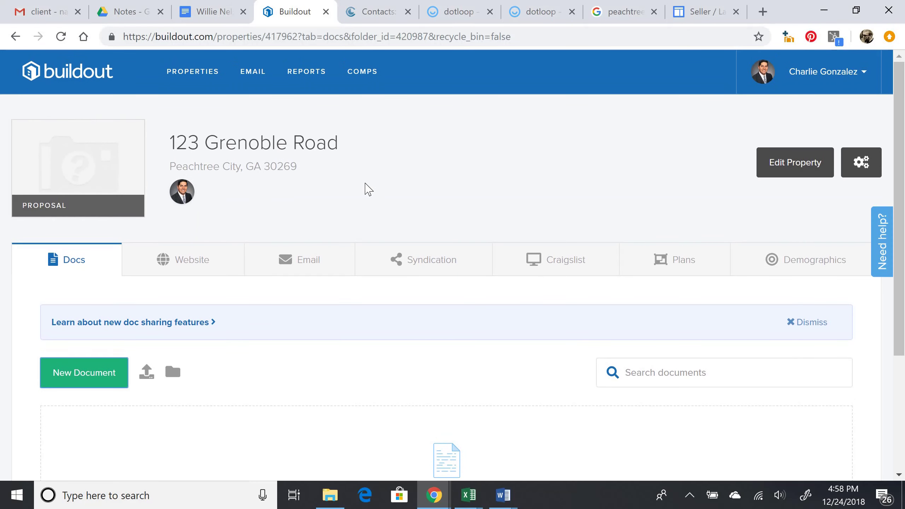